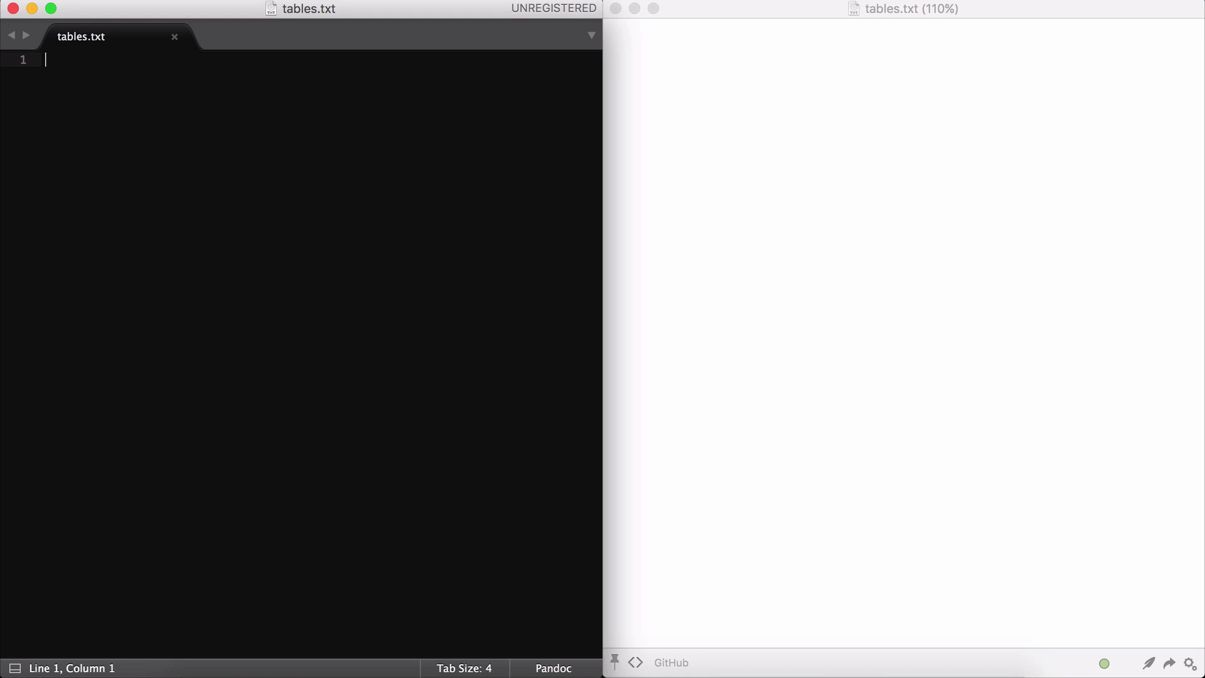
# - Paste the Working with Tables title, Lorem ipsum paragraph and centred Col 1–3 pipe table, then save
pyautogui.write('% Working with Tables  Lorem ipsum dolor sit amet, consectetur adipisicing elit, sed do eiusmod tempor incididunt ut labore et dolore magna aliqua. Ut enim ad minim veniam, quis nostrud exercitation ullamco laboris nisi ut aliquip ex ea commodo consequat. Duis aute irure dolor in reprehenderit in voluptate velit esse cillum dolore eu fugiat nulla pariatur. Excepteur sint occaecat cupidatat non proident, sunt in culpa qui officia deserunt mollit anim id est laborum.  | Col 1 | Col 2 | Col 3 | | :---: | :---: | :---: | |   a   |   a   |   a   | |   b   |   b   |   b   | |   c   |   c   |   c   |')
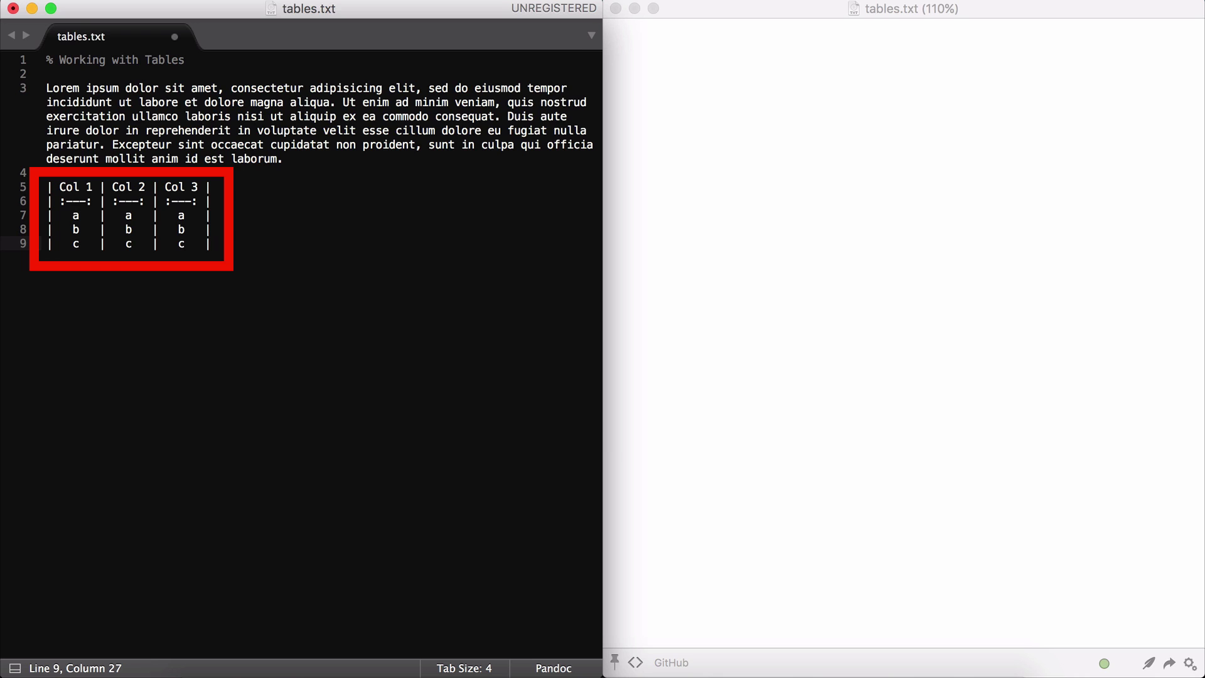
pyautogui.press('super+s')
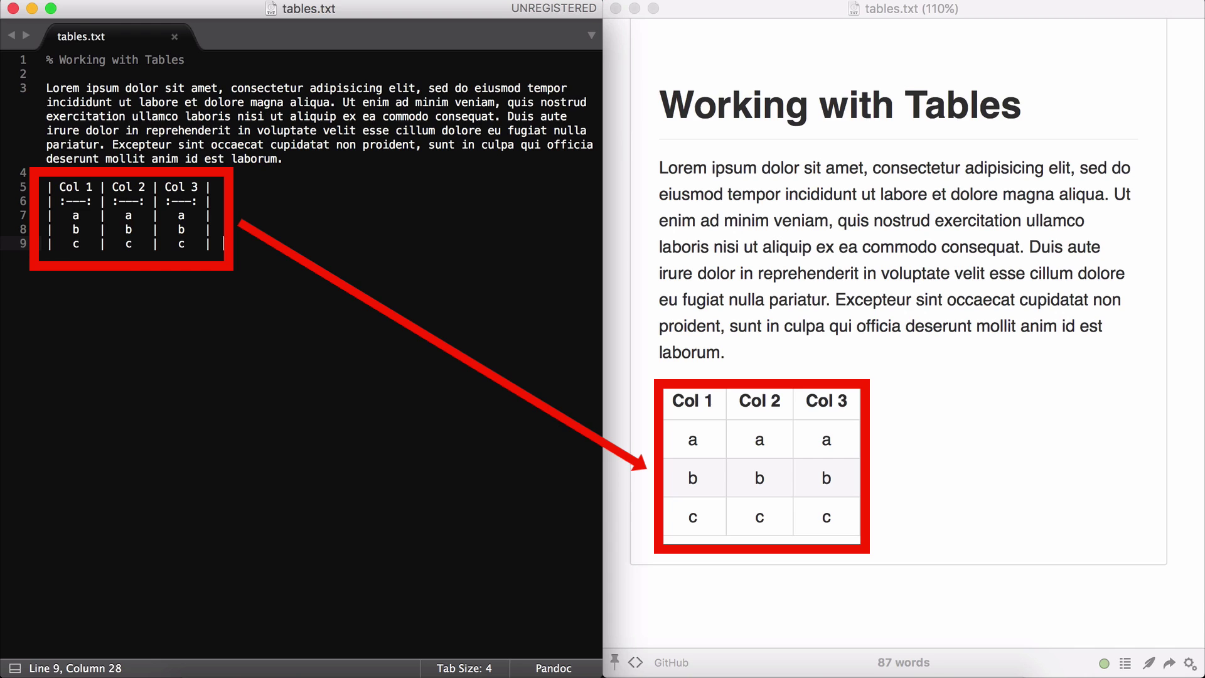
# - Change all three columns' alignment markers to :--- for left alignment and save
pyautogui.moveTo(83, 201); pyautogui.dragTo(95, 201)
pyautogui.press('super+d')
pyautogui.press('super+d')
pyautogui.write('--')
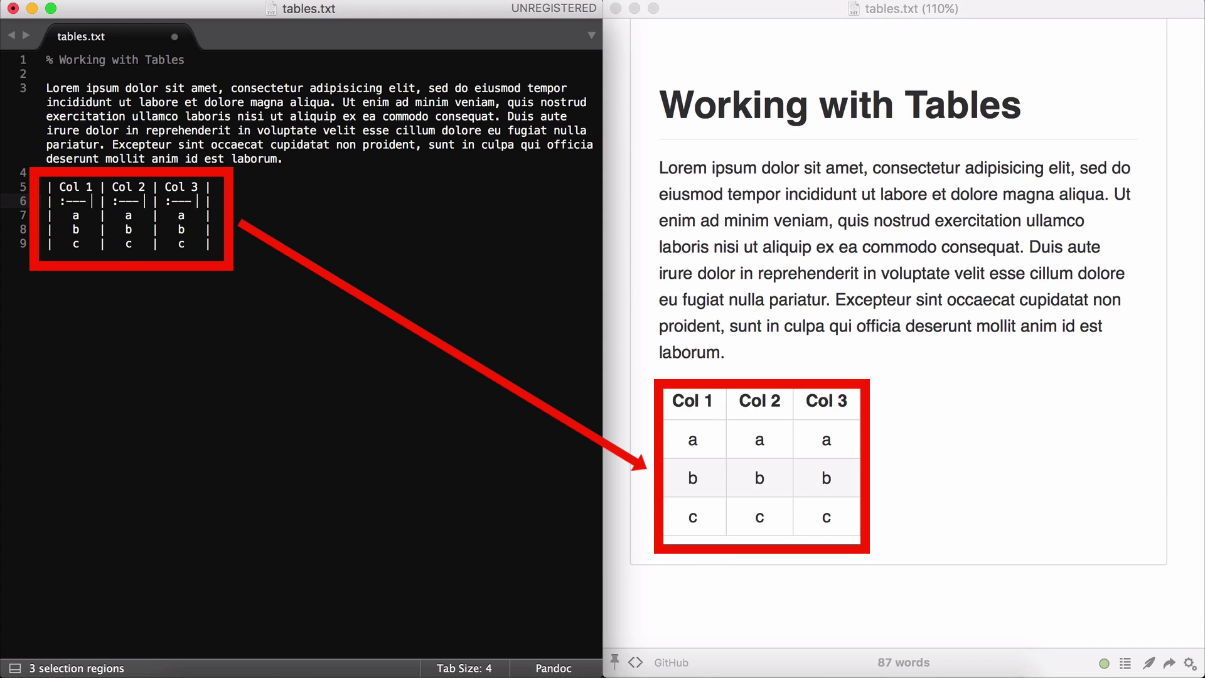
pyautogui.press('super+s')
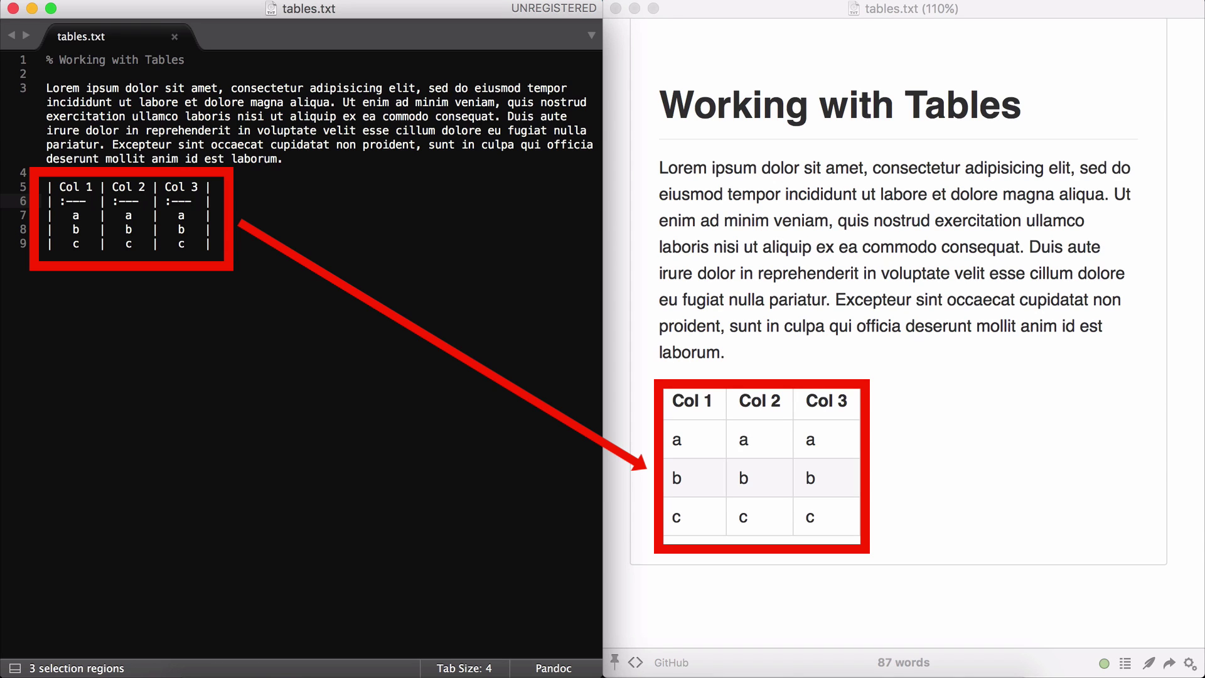
# - Rewrite line 6's markers as ---: so every column is right-aligned, and save
pyautogui.press('BackSpace')
pyautogui.press('BackSpace')
pyautogui.press('BackSpace')
pyautogui.press('BackSpace')
pyautogui.write('---:')
pyautogui.press('super+s')
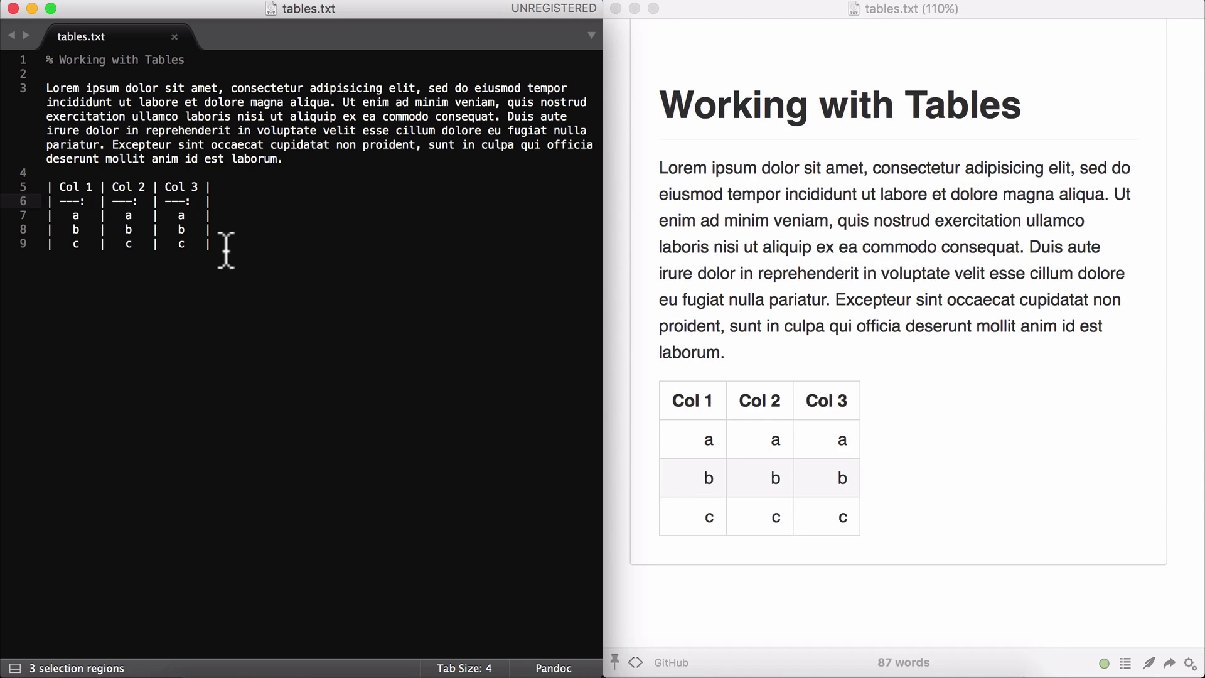
# - Replace the pipe table on lines 5–9 with the simple table and its Table: caption, then save
pyautogui.moveTo(228, 248); pyautogui.dragTo(47, 180)
pyautogui.press('BackSpace')
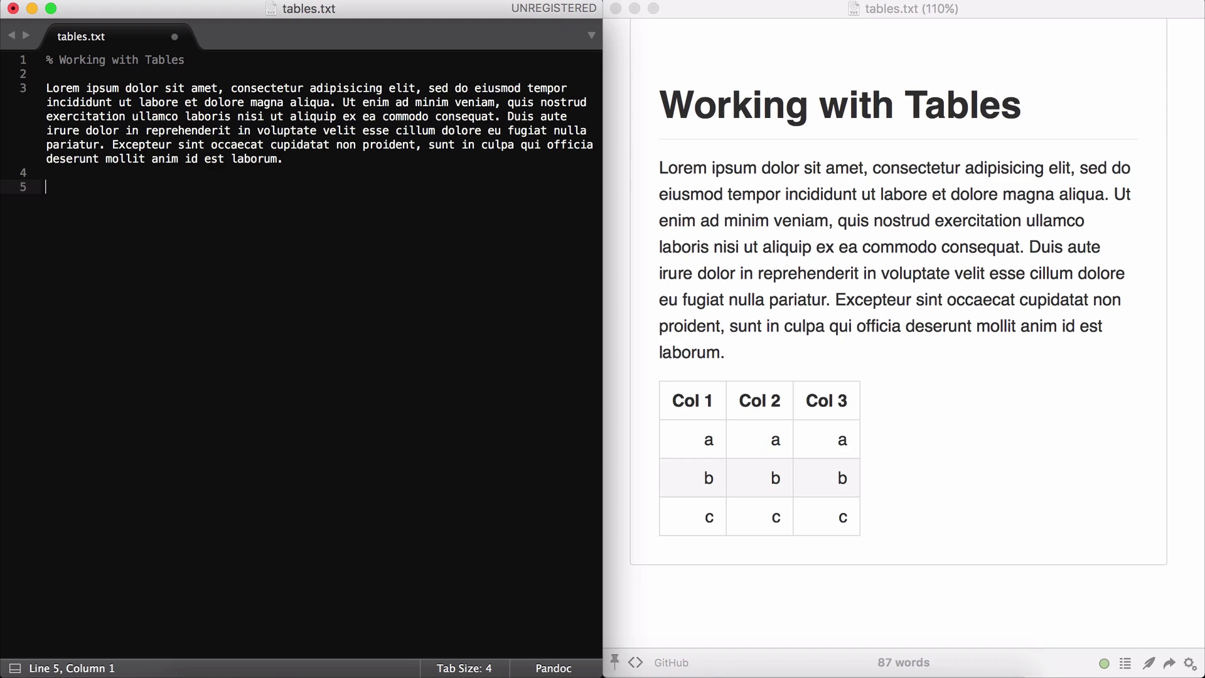
pyautogui.write('Right     Left     Center     Default -------     ------ ----------   -------      12     12        12            12     123     123       123          123       1     1          1             1  Table: Demonstration of simple table syntax.')
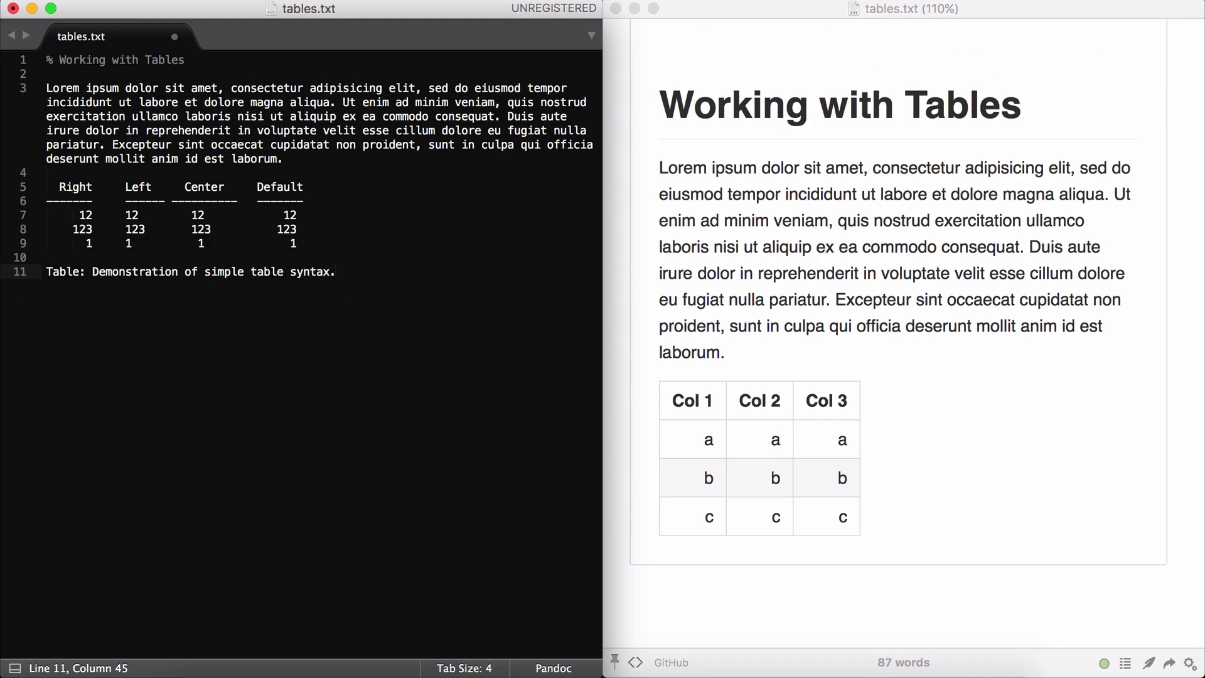
pyautogui.press('super+s')
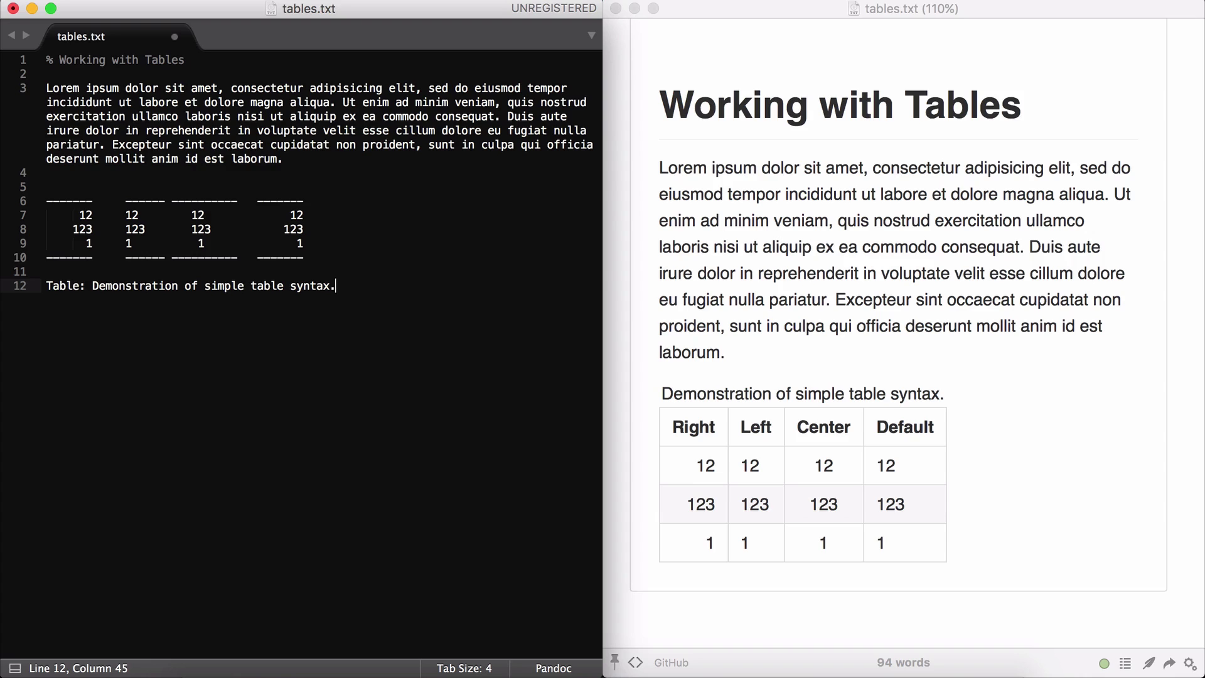
# - Save the headerless table, then replace everything with the multiline table captioned 'Demonstration of more complex table syntax.'
pyautogui.press('super+s')
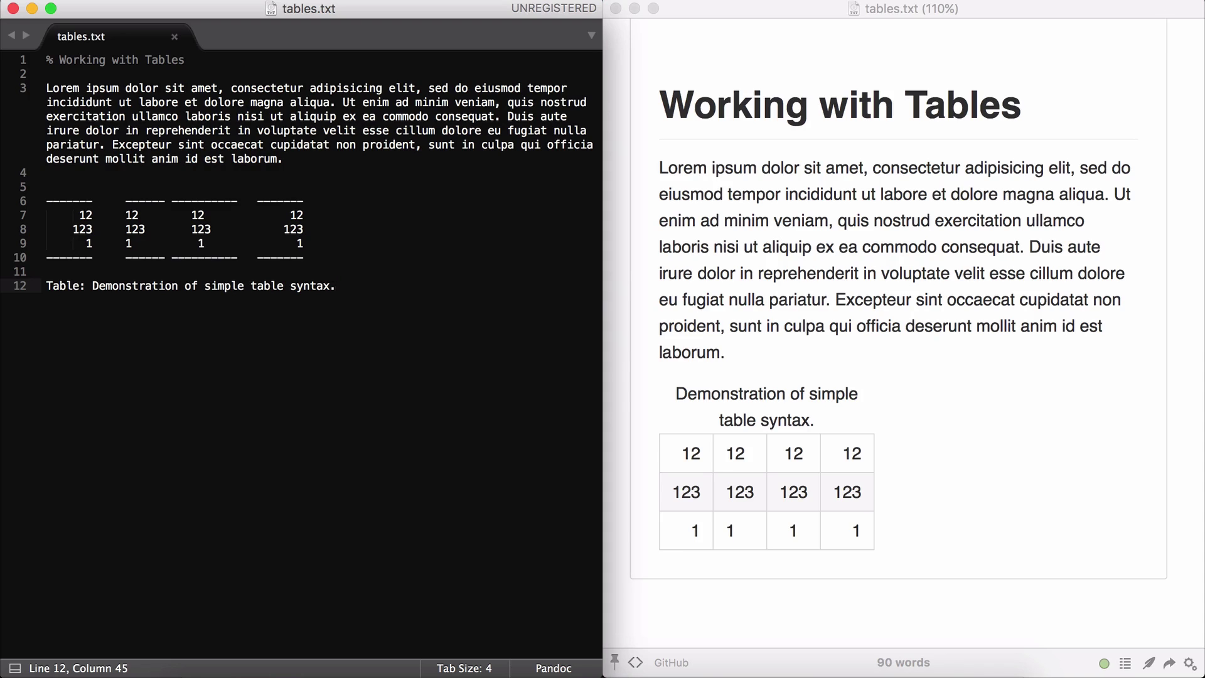
pyautogui.press('super+a')
pyautogui.write("% Working with Tables  Lorem ipsum dolor sit amet, consectetur adipisicing elit, sed do eiusmod tempor incididunt ut labore et dolore magna aliqua. Ut enim ad minim veniam, quis nostrud exercitation ullamco laboris nisi ut aliquip ex ea commodo consequat. Duis aute irure dolor in reprehenderit in voluptate velit esse cillum dolore eu fugiat nulla pariatur. Excepteur sint occaecat cupidatat non proident, sunt in culpa qui officia deserunt mollit anim id est laborum.  -------------------------------------------------------------  Centered   Default           Right Left   Header    Aligned         Aligned Aligned ---------- ------- --------------- -------------------------    First    row                12.0 Example of a row that                                     spans multiple lines.    Second    row                 5.0 Here's another one. Note                                     the blank line between                                     rows. -------------------------------------------------------------  Table: Demonstration of more complex table syntax.")
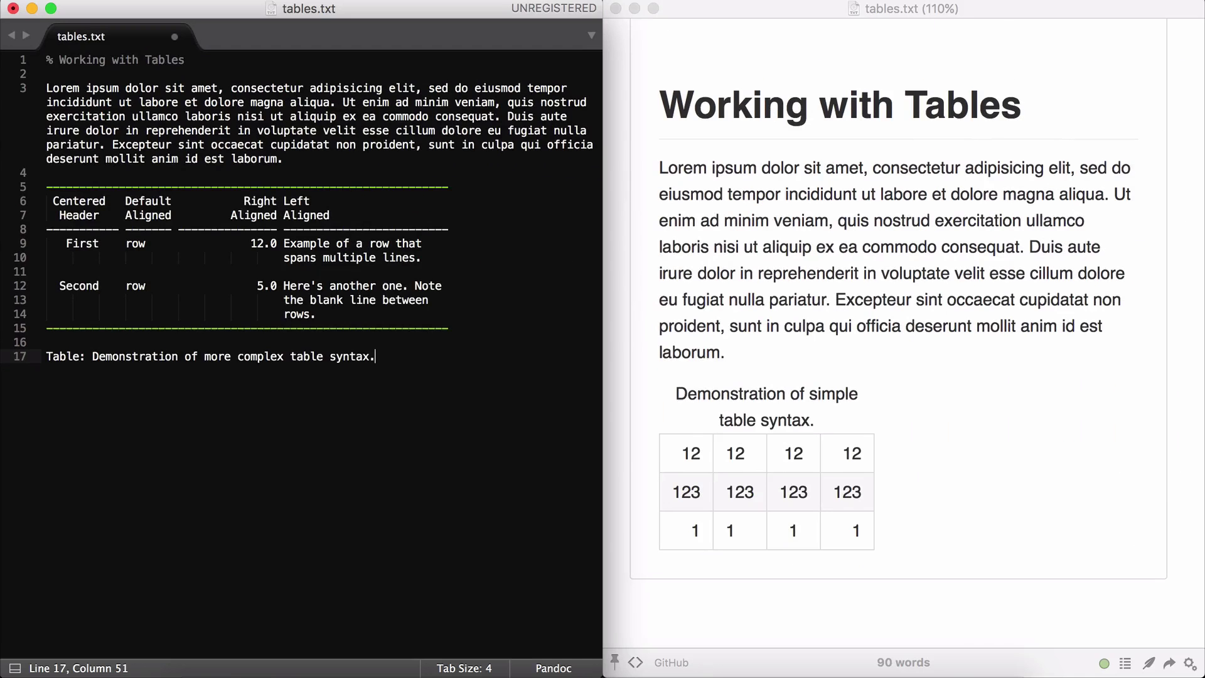
# - Save the multiline table and scroll the preview to see it rendered
pyautogui.press('super+s')
pyautogui.scroll(-3, 816, 584)
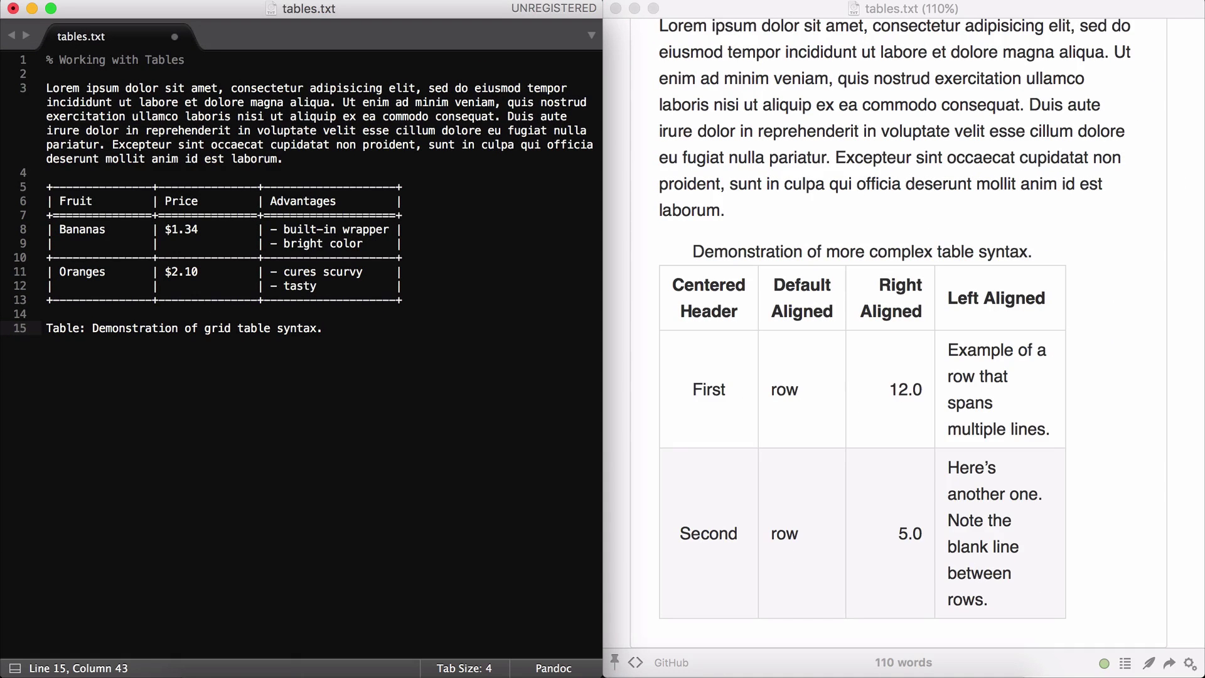
# - Save the grid table version of tables.txt
pyautogui.press('super+s')
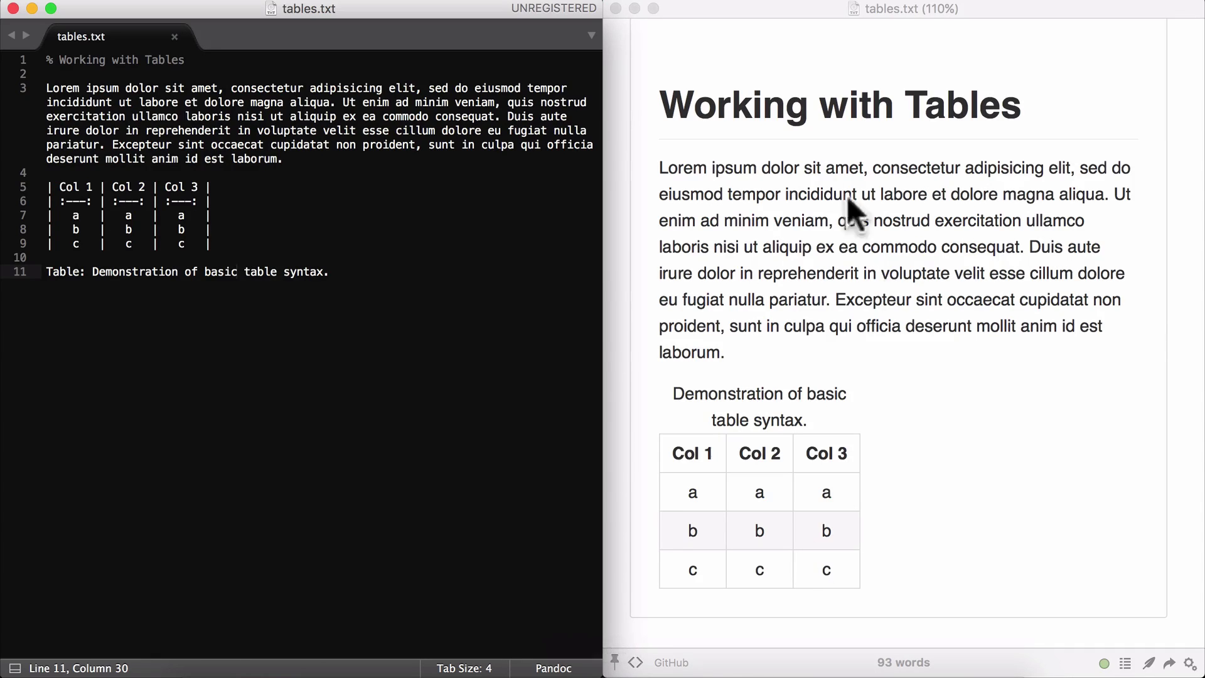
# - Close the Marked preview, open tables.txt in TableFlip, and snap TableFlip to the right half
pyautogui.click(615, 8)
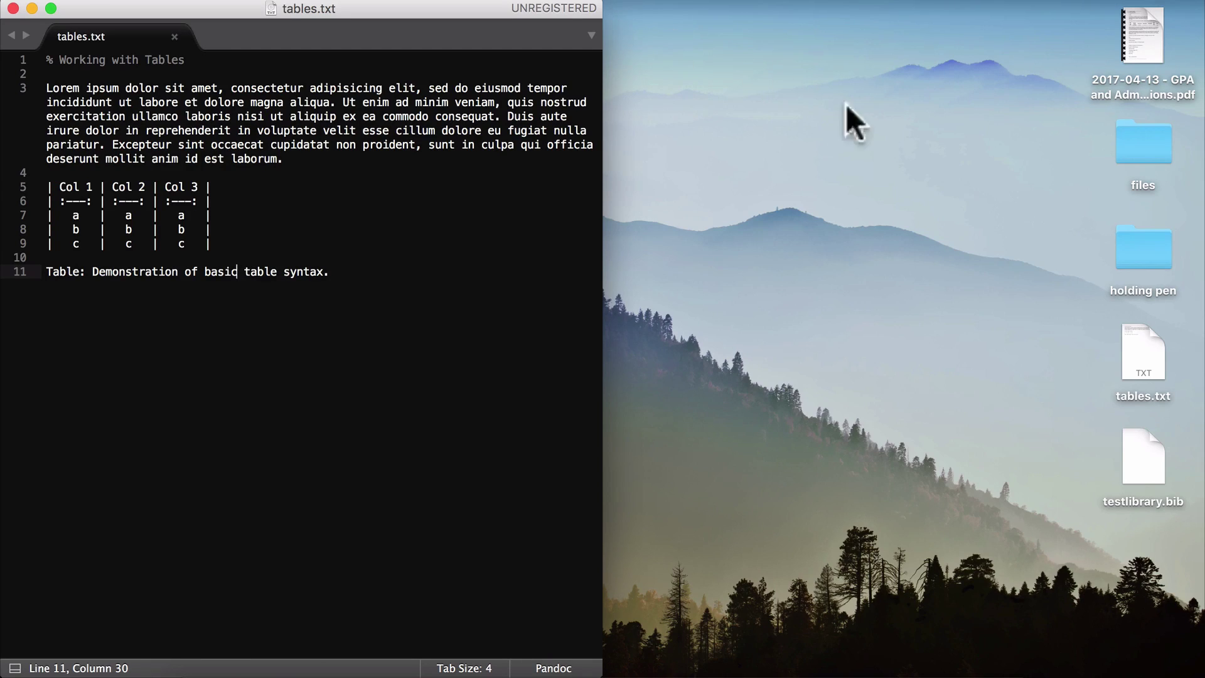
pyautogui.click(1150, 354)
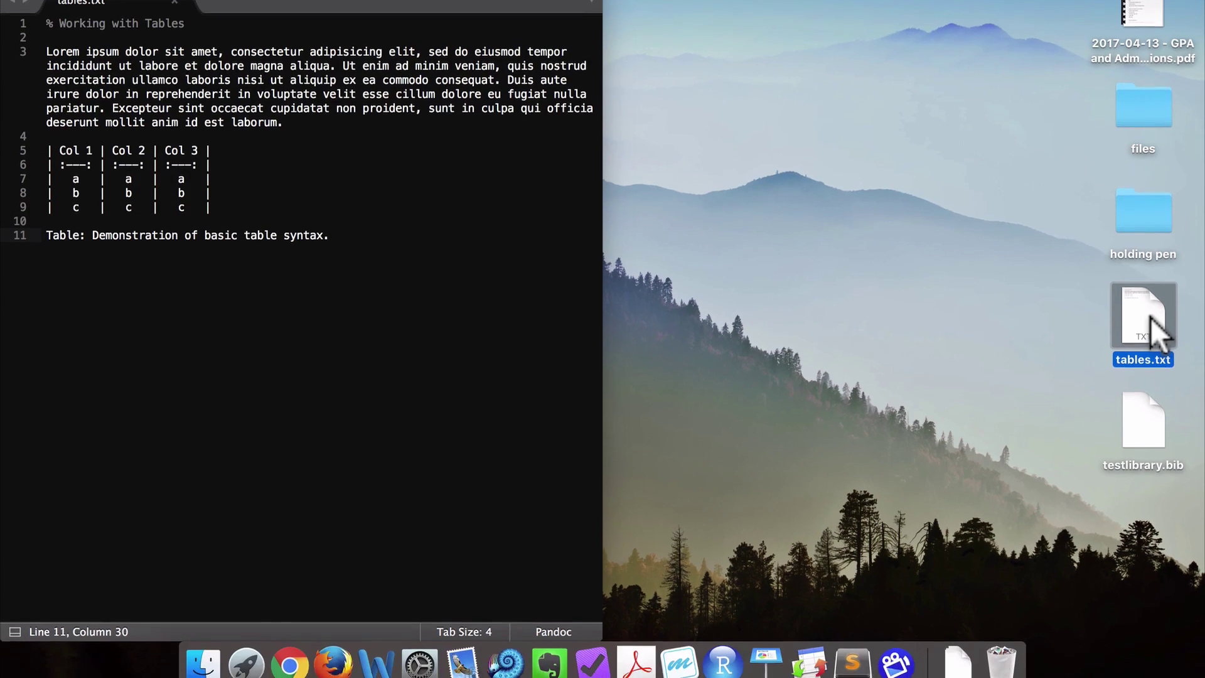
pyautogui.moveTo(1151, 354); pyautogui.dragTo(822, 596)
pyautogui.moveTo(822, 544); pyautogui.dragTo(823, 646)
pyautogui.hotkey('ctrl', 'alt', 'Right')
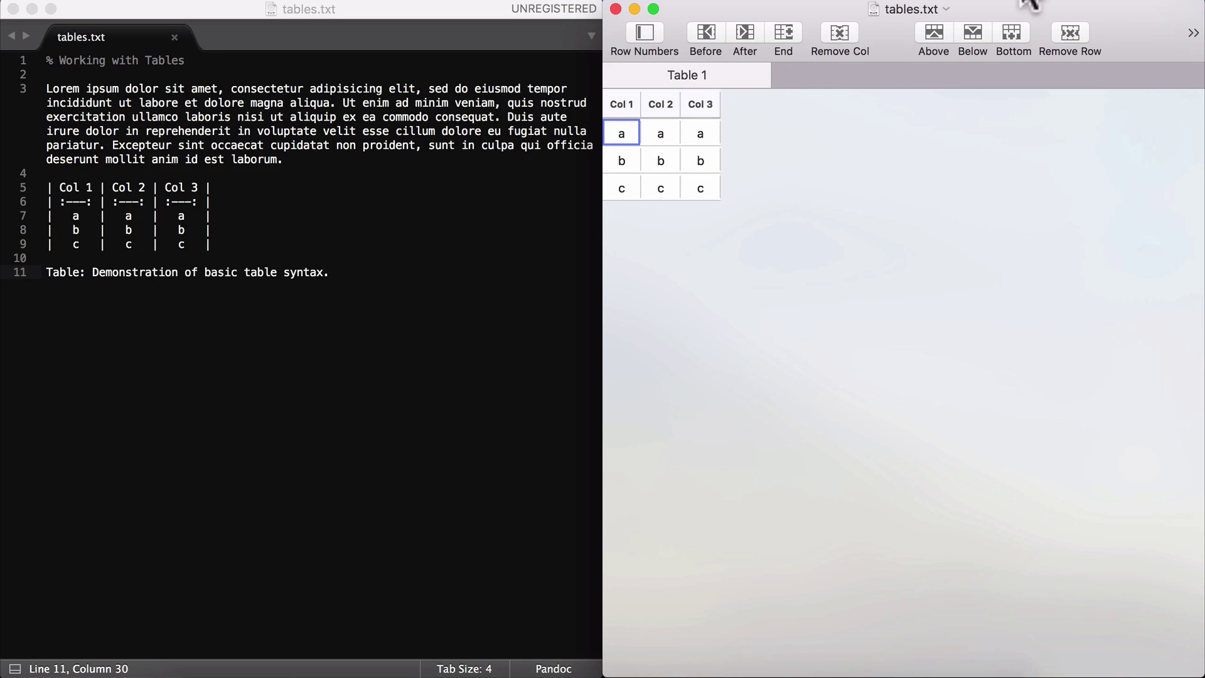
# - Fill row 4 with d values, save, and bring Sublime Text forward to check the sync
pyautogui.click(612, 216)
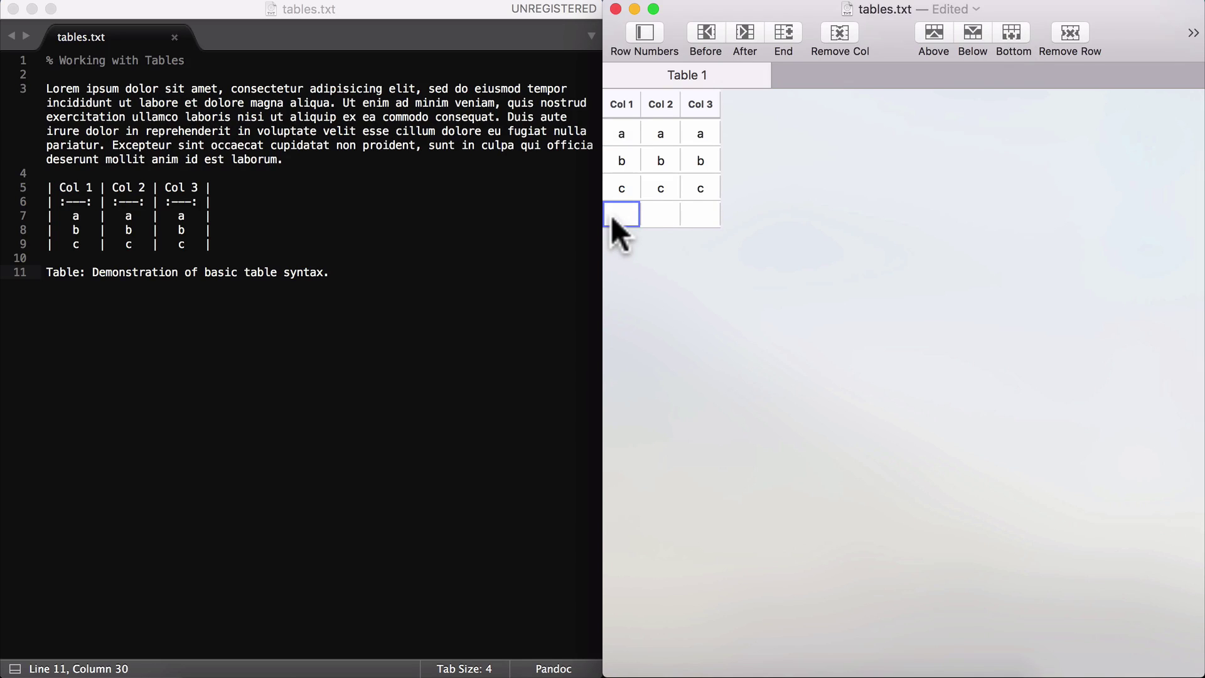
pyautogui.write('d')
pyautogui.press('Tab')
pyautogui.write('d')
pyautogui.press('Tab')
pyautogui.write('d')
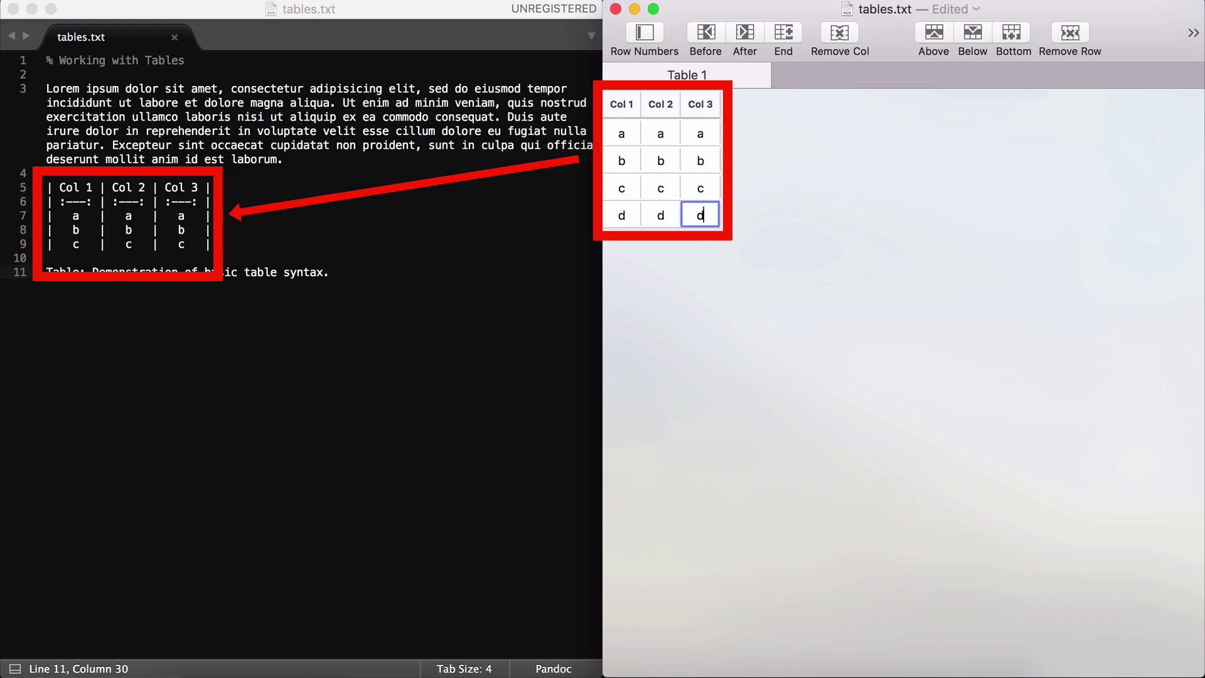
pyautogui.press('super+s')
pyautogui.press('super+Tab')
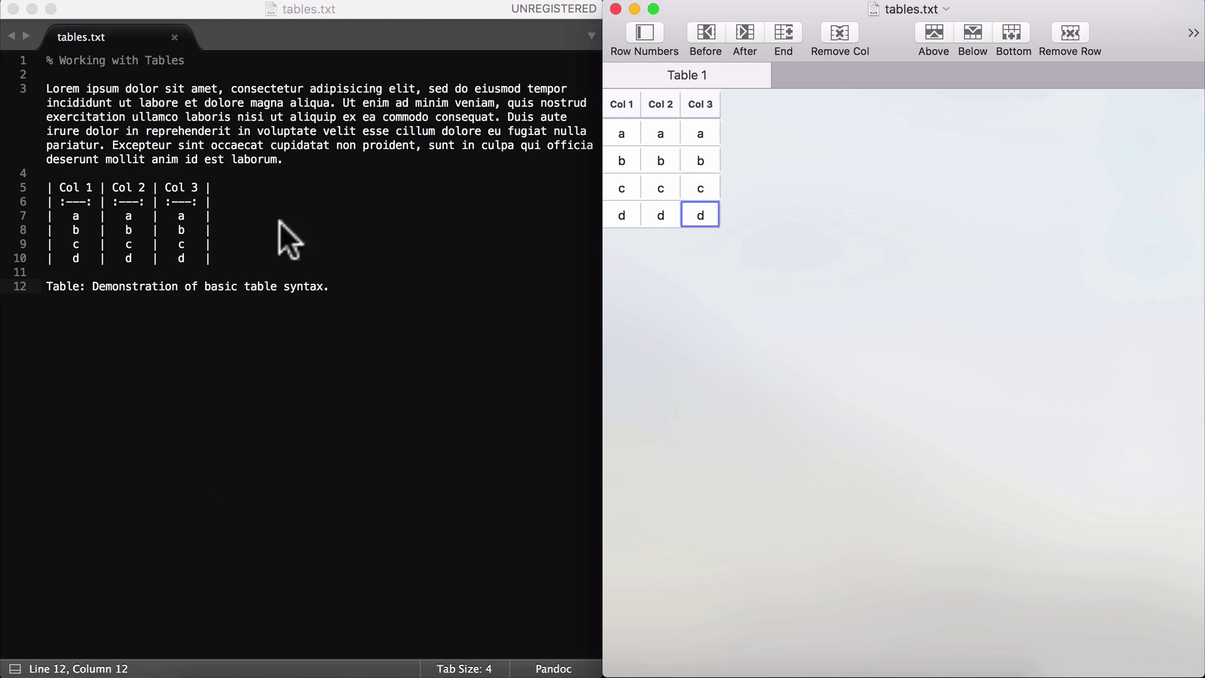
# - Append Col 4 holding a, b, c, d, save, and check the result in Sublime Text
pyautogui.click(782, 30)
pyautogui.click(735, 94)
pyautogui.press('Return')
pyautogui.write('a')
pyautogui.press('Return')
pyautogui.write('b')
pyautogui.press('Return')
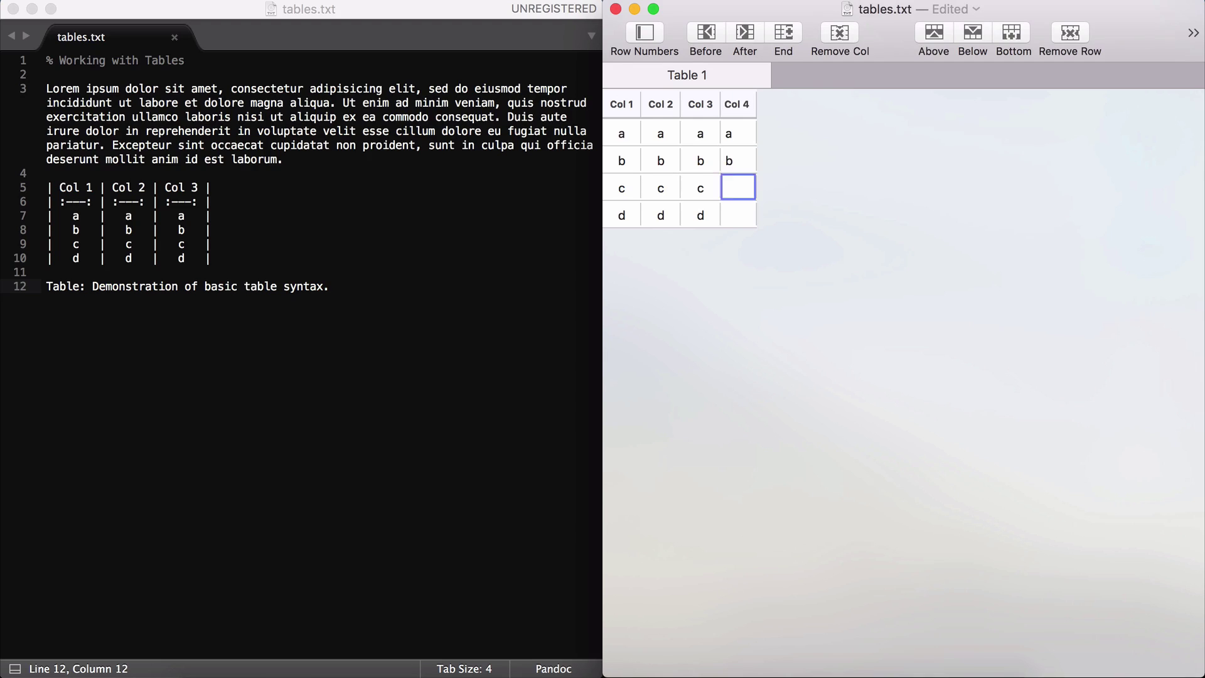
pyautogui.write('c')
pyautogui.press('Return')
pyautogui.write('d')
pyautogui.press('super+s')
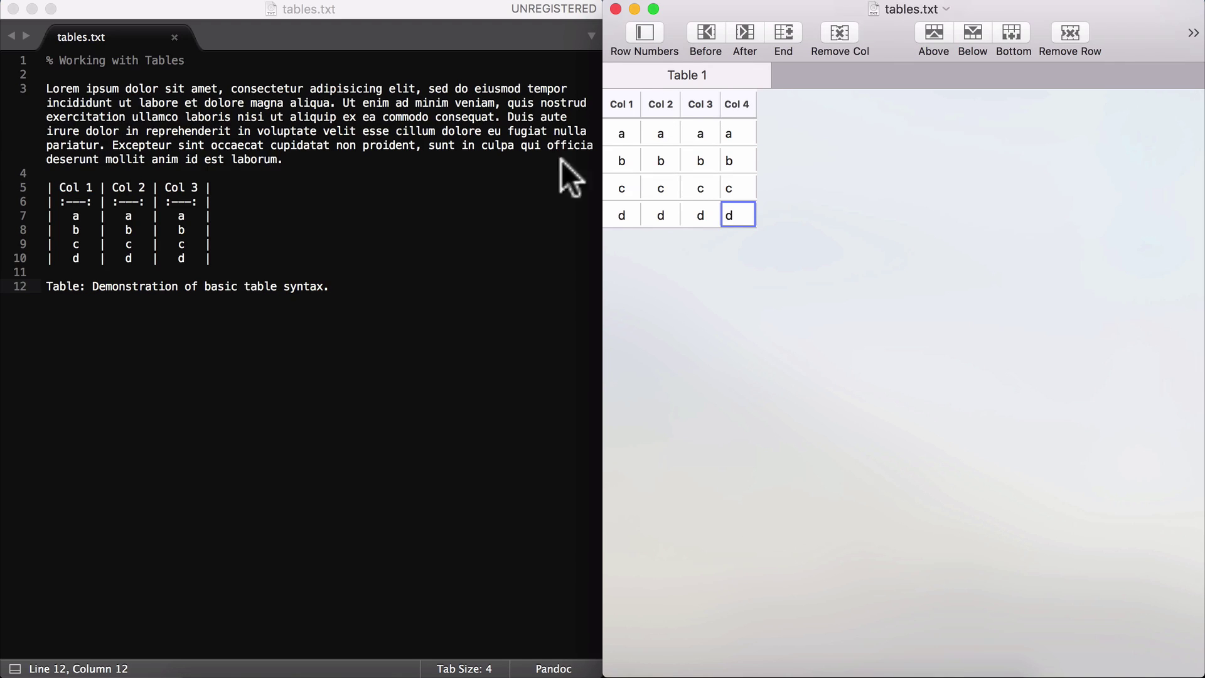
pyautogui.click(561, 165)
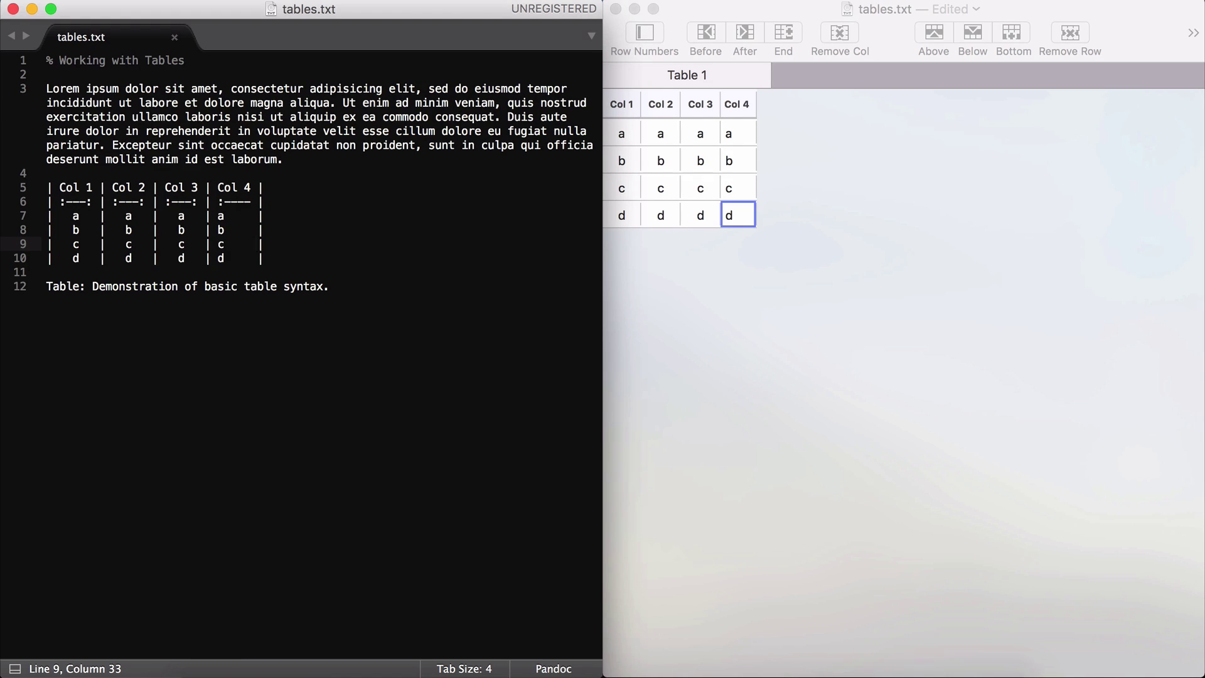
# - Set Col 4 to Center alignment via the toolbar overflow menu, then check Sublime Text
pyautogui.click(1129, 26)
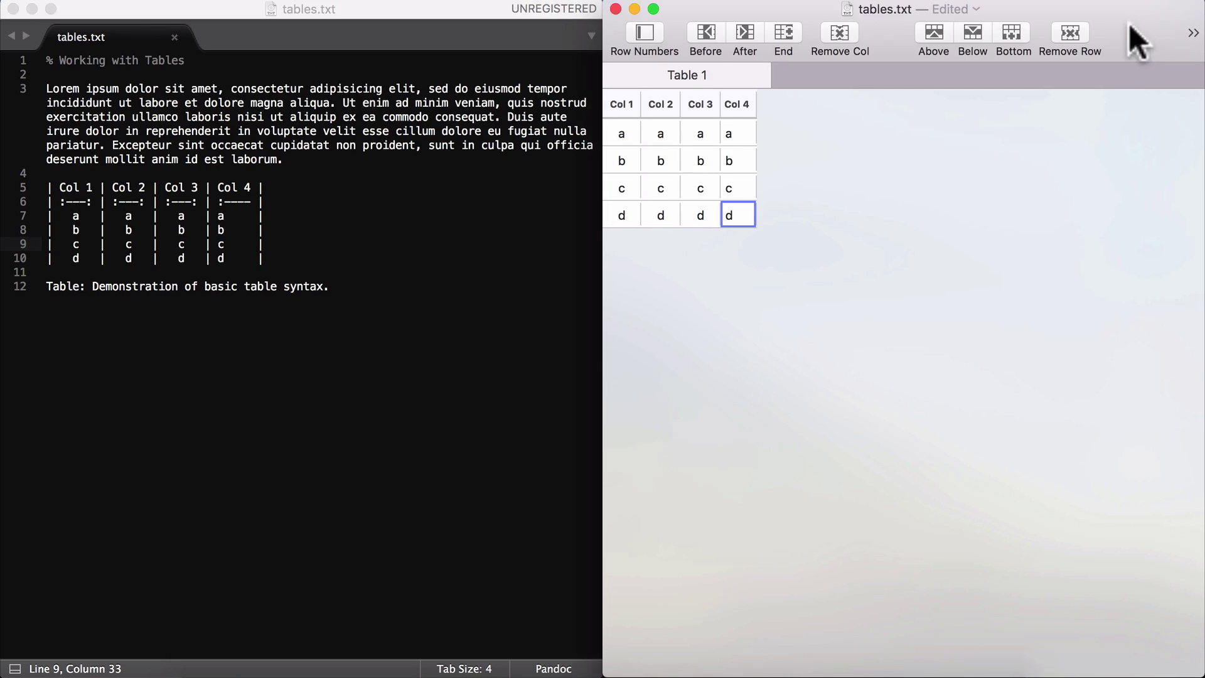
pyautogui.click(1192, 33)
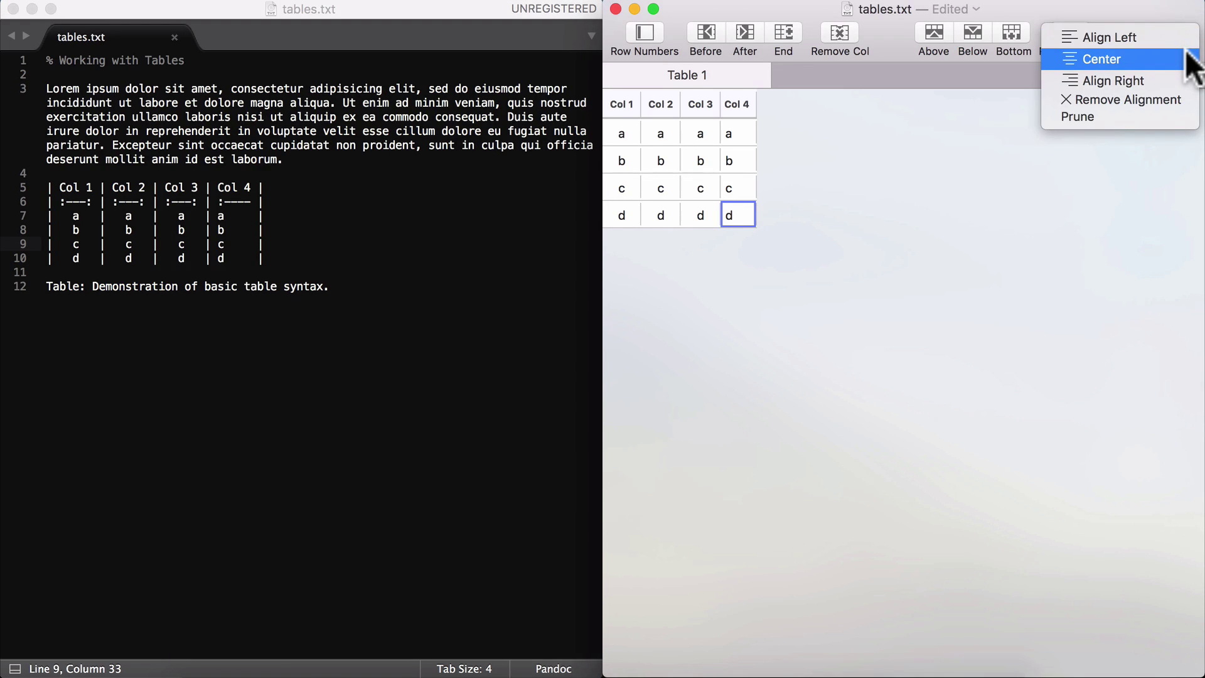
pyautogui.click(1188, 60)
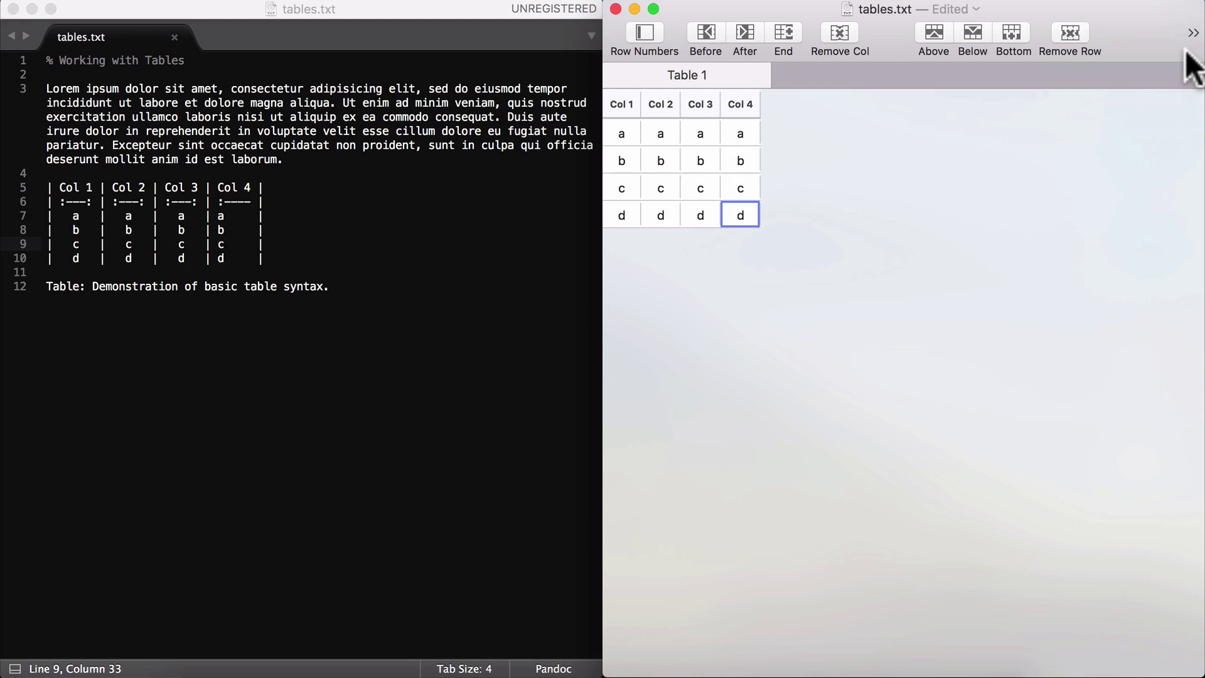
pyautogui.click(550, 221)
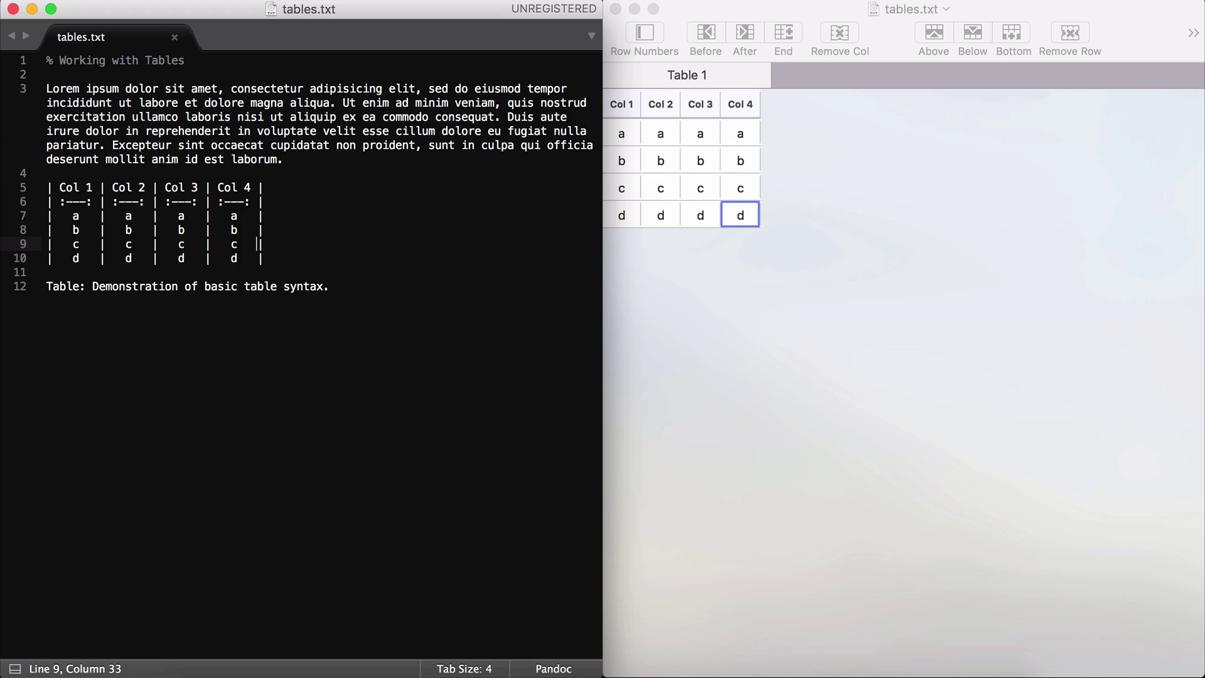
# - Fill the TableFlip diagonal cells with 'item a', 'item b', 'item c' and 'item d', then check the widened table in Sublime Text
pyautogui.doubleClick(621, 134)
pyautogui.write('item a')
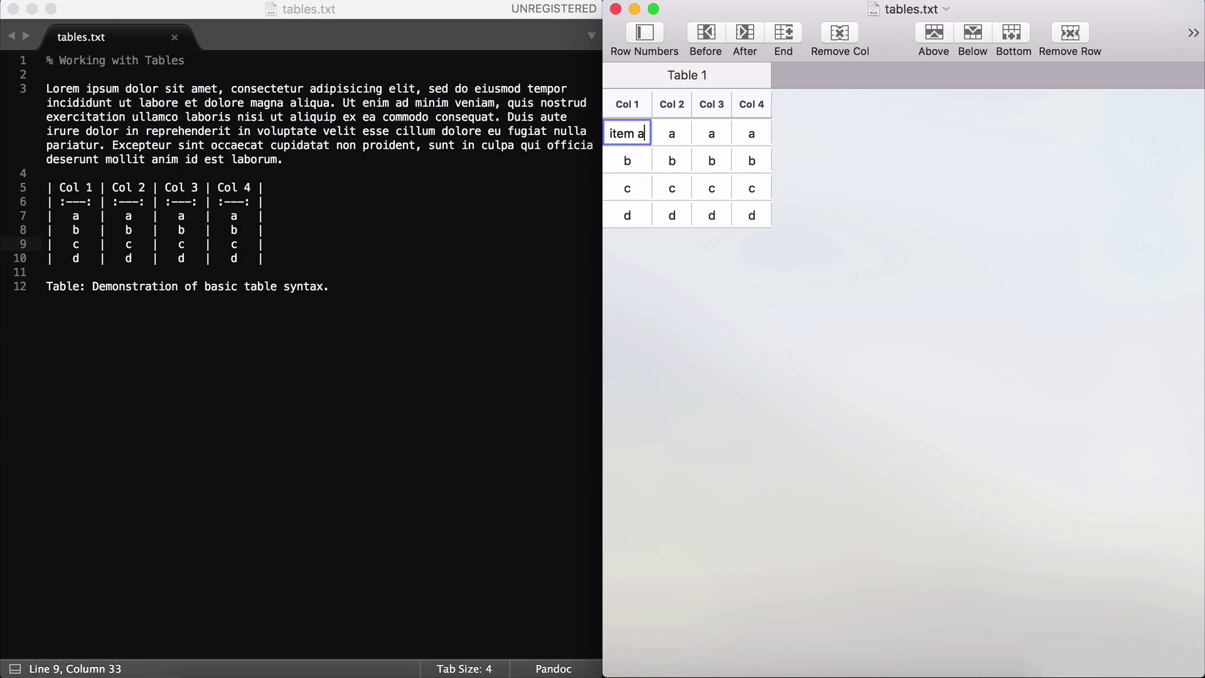
pyautogui.doubleClick(675, 160)
pyautogui.write('item b')
pyautogui.doubleClick(734, 187)
pyautogui.write('item c')
pyautogui.doubleClick(773, 214)
pyautogui.write('item d')
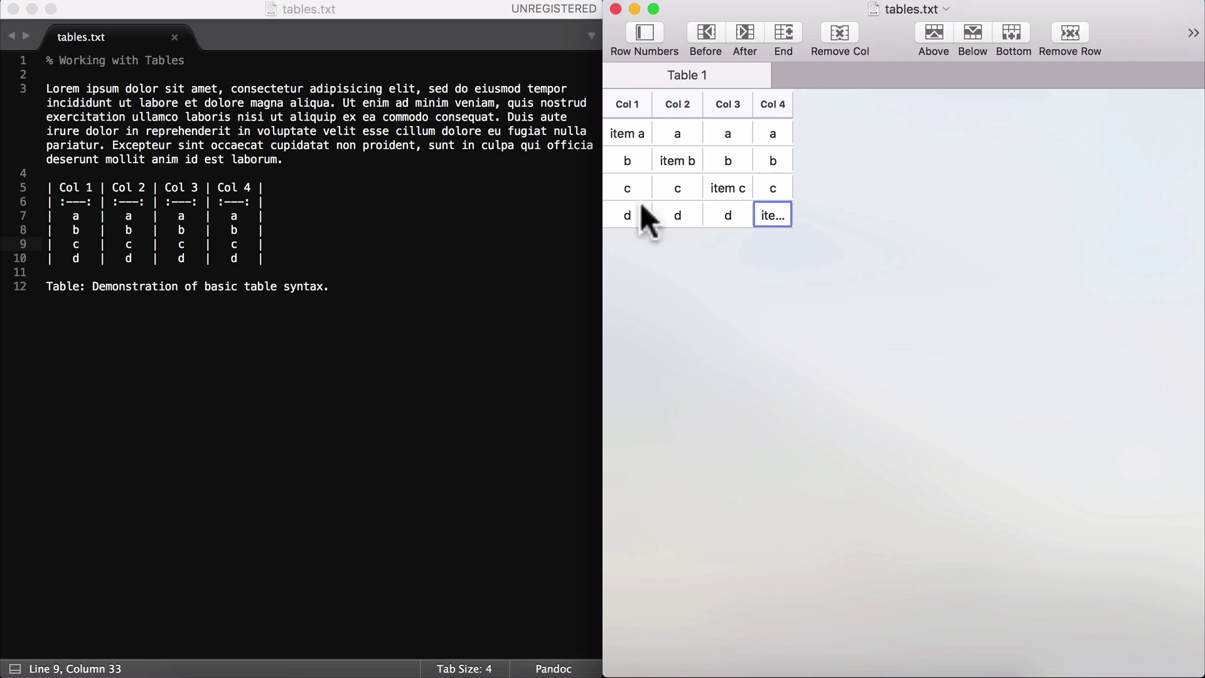
pyautogui.click(152, 244)
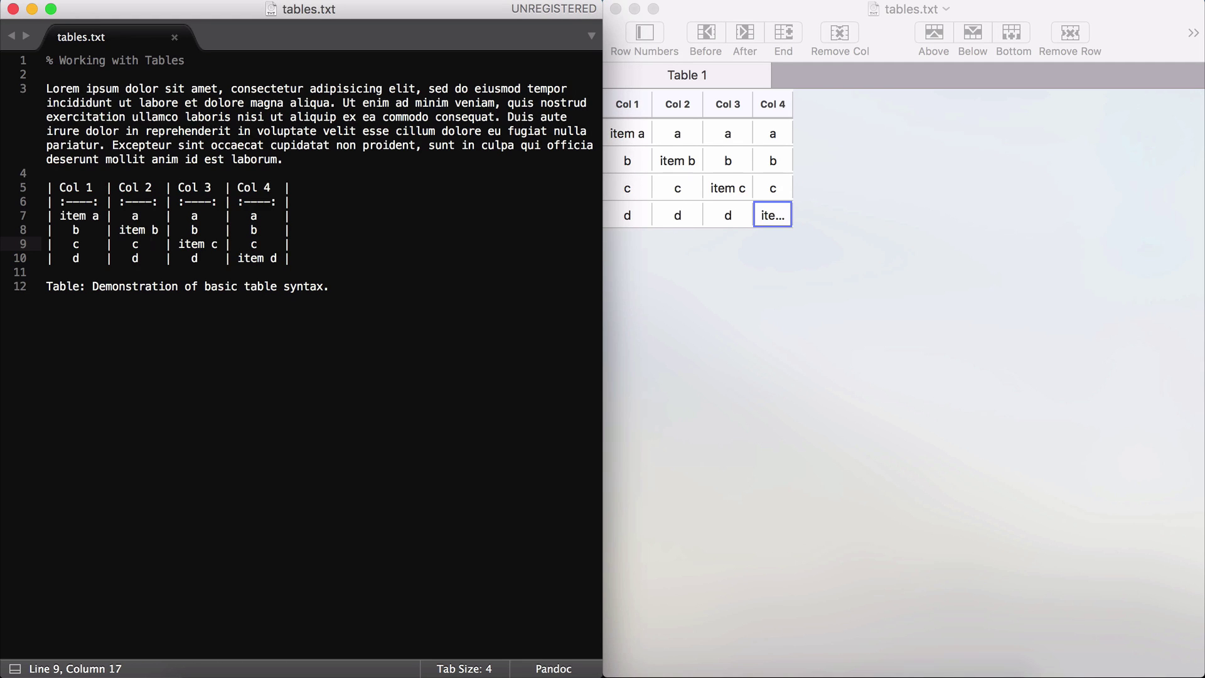